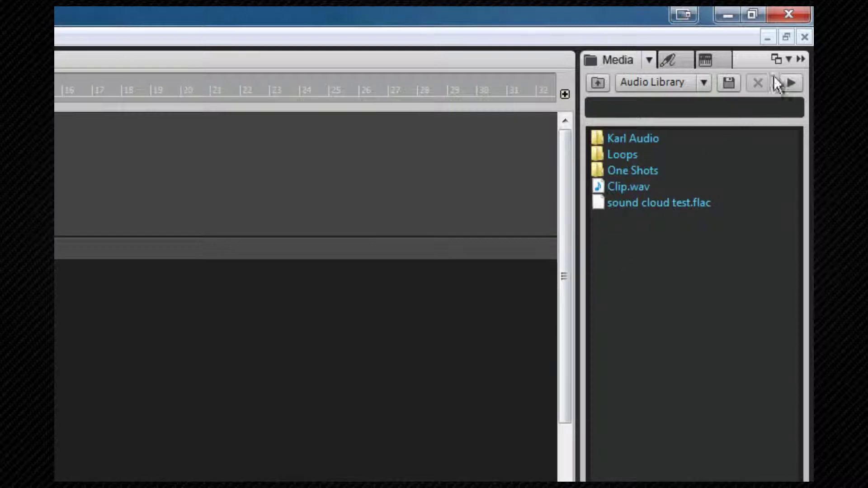
- Undock the Browser, move and close its floating window, then widen the docked Browser pane
click(789, 58)
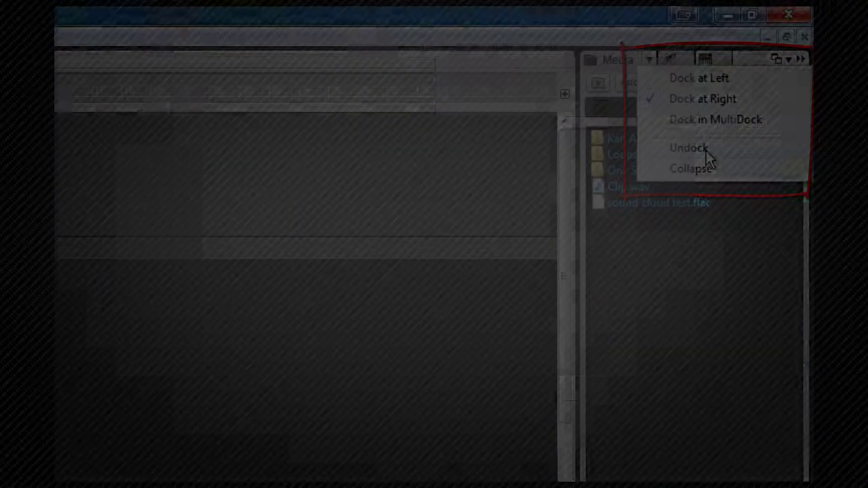
click(707, 149)
drag(761, 34, 446, 29)
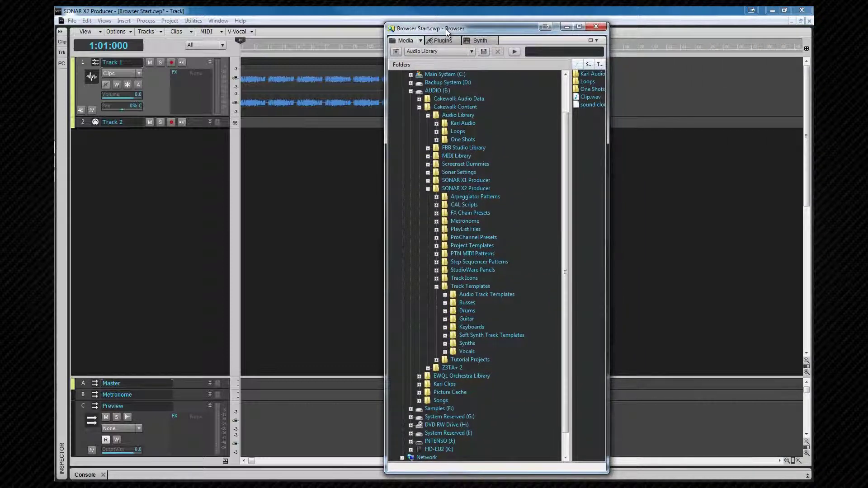
click(601, 27)
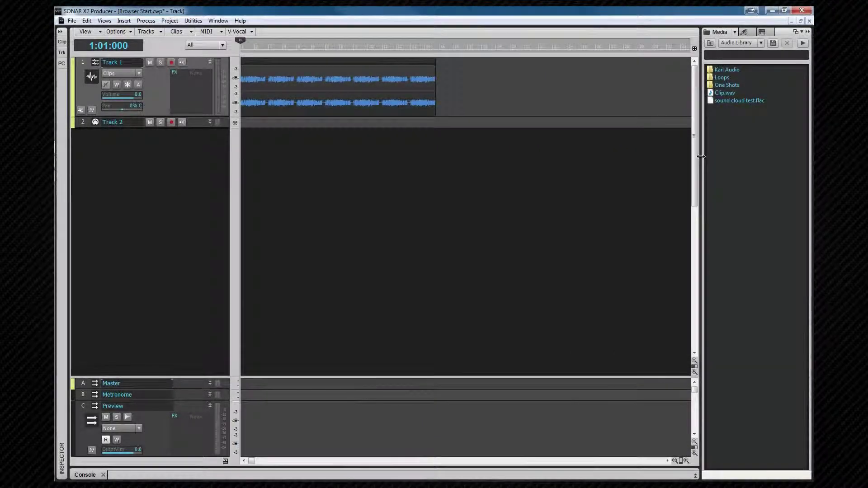
drag(701, 157, 635, 159)
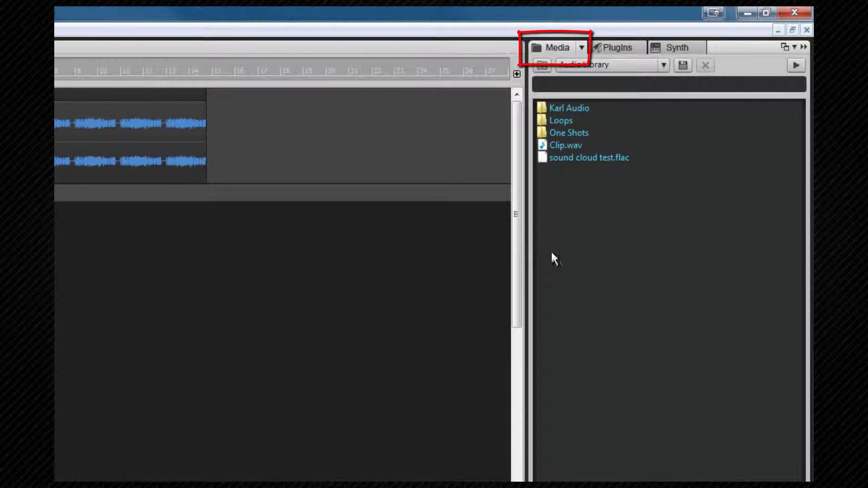
- Look through the Plugins, Synth and Media tabs, ending on the Plugins effect list
click(620, 46)
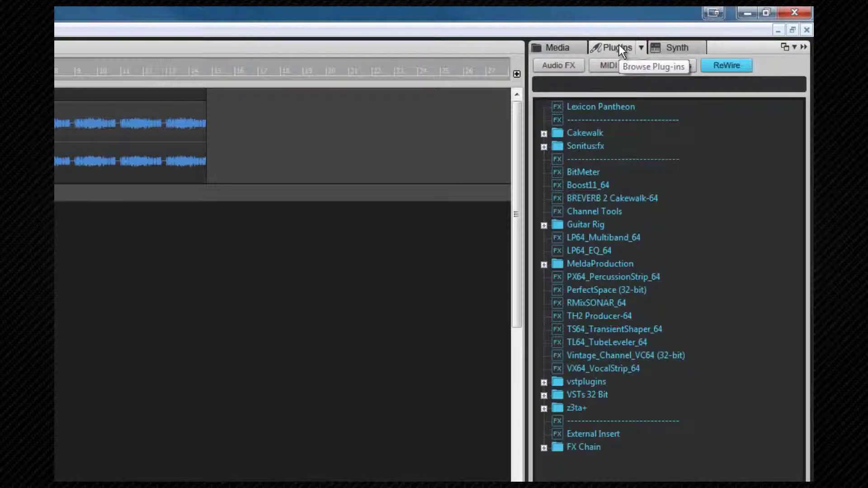
click(676, 45)
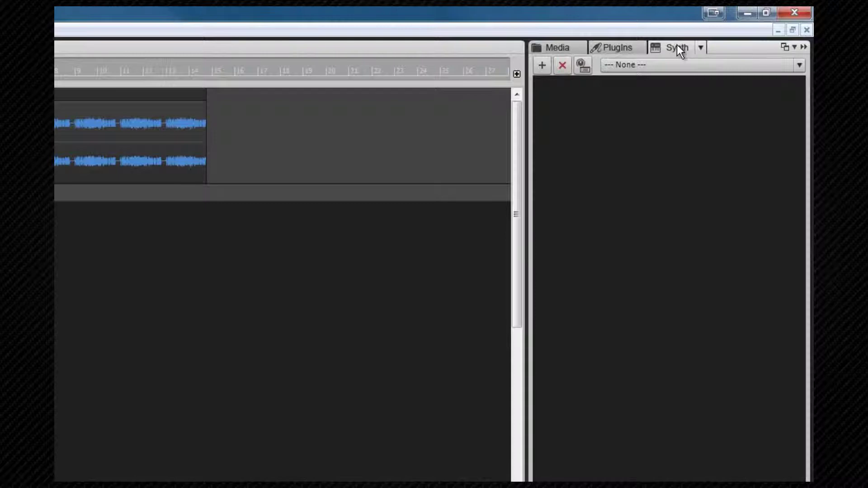
click(564, 48)
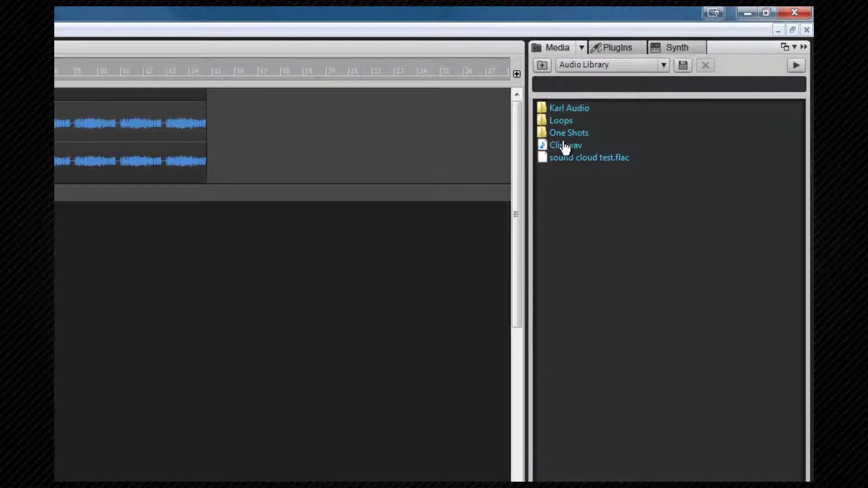
click(609, 46)
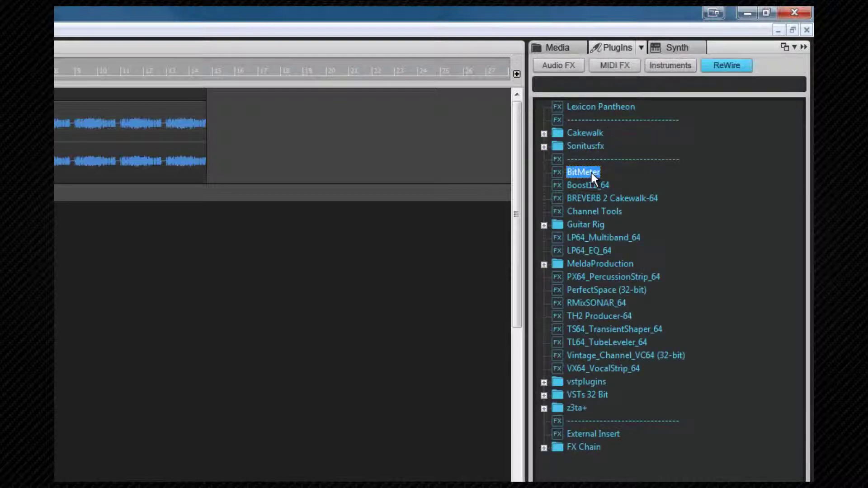
- Select Clip.wav in the Media list and expand Track 1 into its T1 and T2 take lanes
click(554, 48)
click(562, 146)
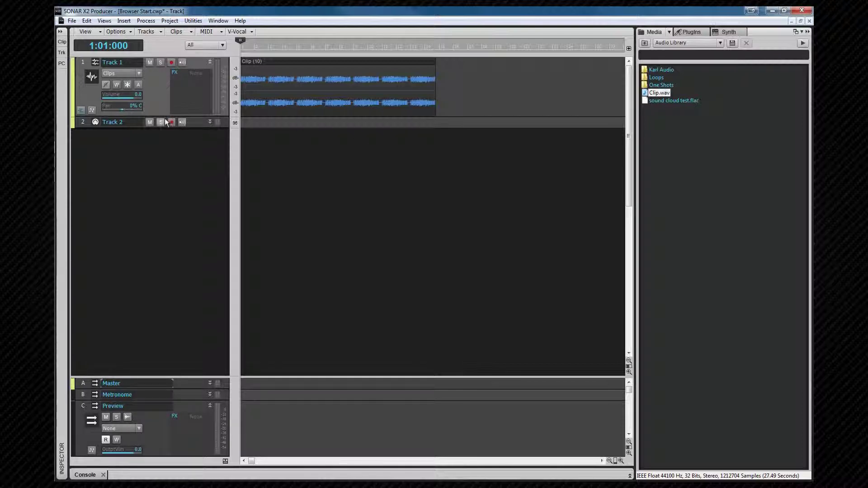
click(81, 110)
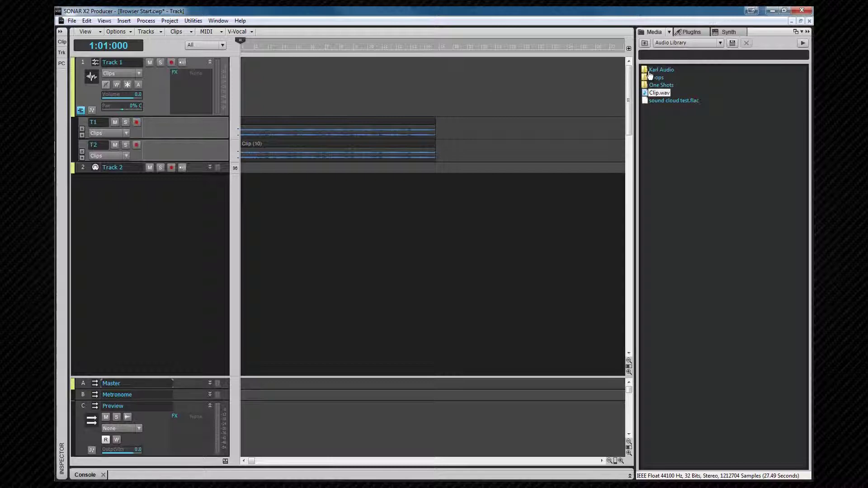
- Drag LP64_Multiband_64 from Audio FX onto empty track space, then return to Media
click(694, 33)
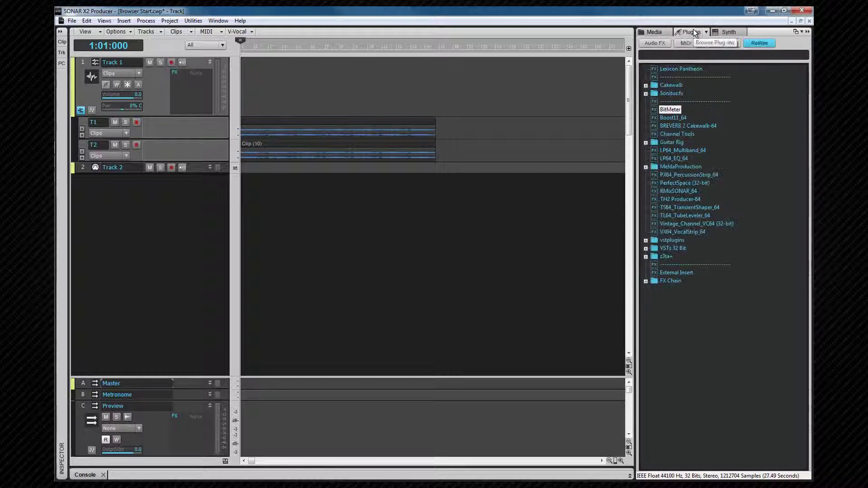
drag(671, 150, 469, 225)
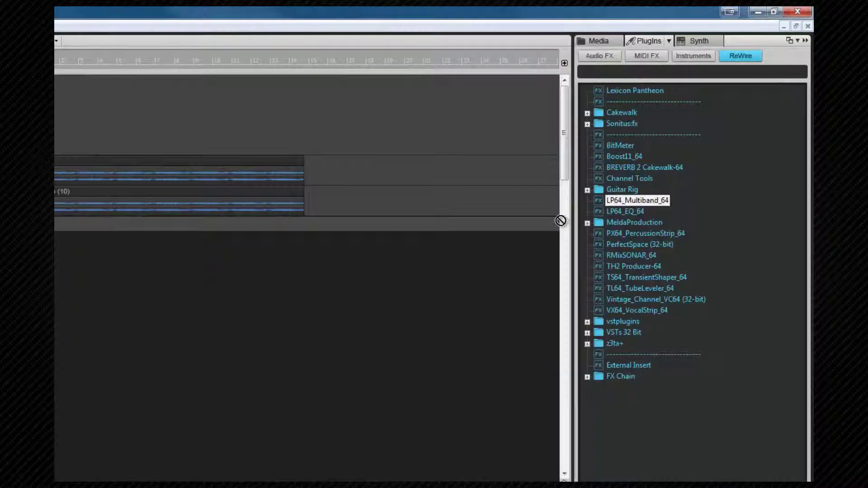
drag(349, 299, 350, 300)
click(605, 39)
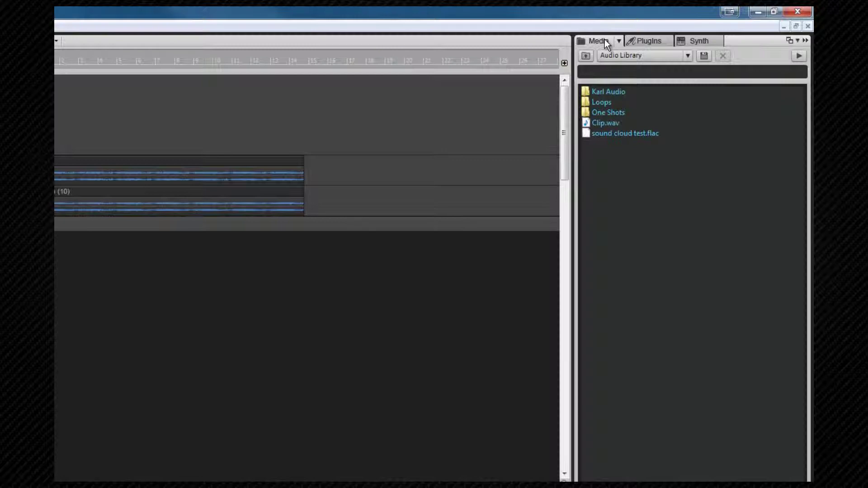
- Go up to Cakewalk Content, choose the Audio Library location unrenamed, and open Karl Audio
click(584, 56)
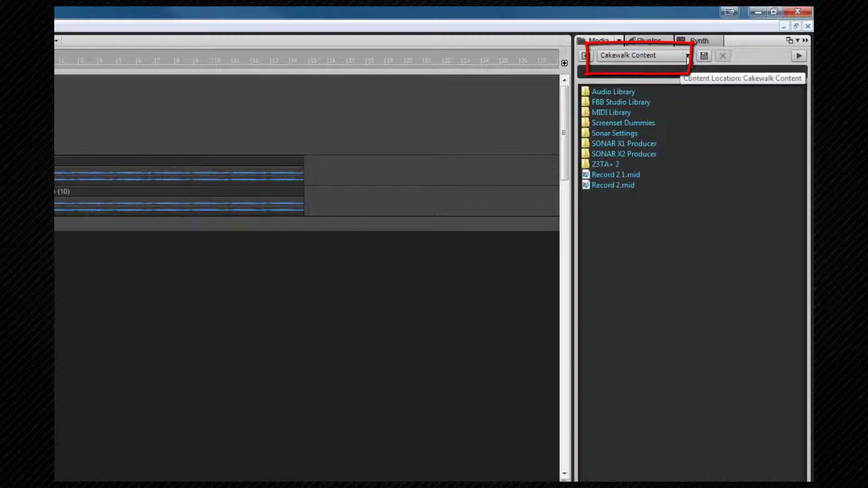
click(687, 56)
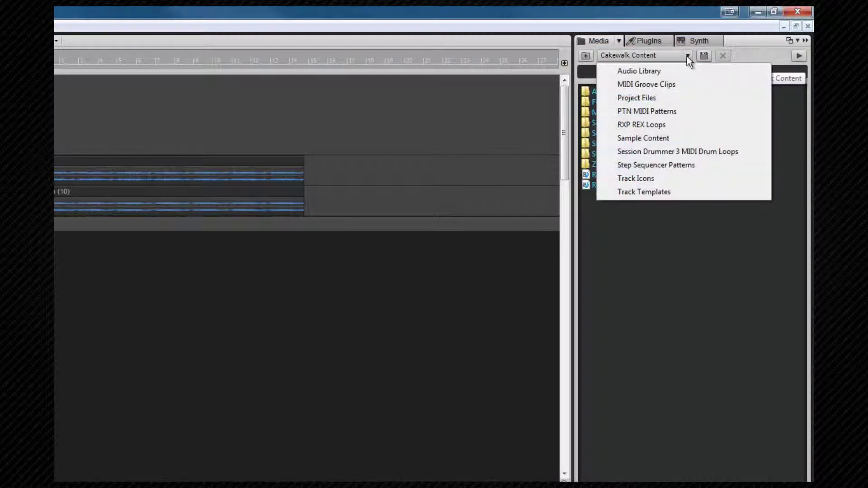
click(655, 70)
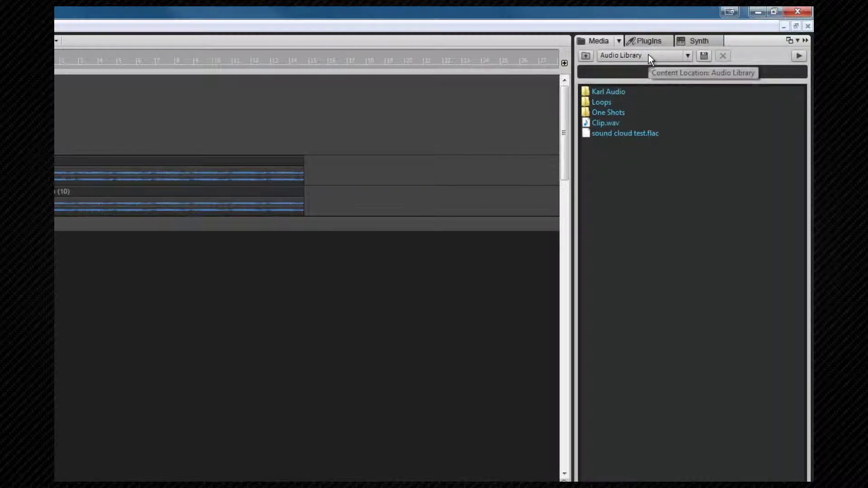
click(649, 54)
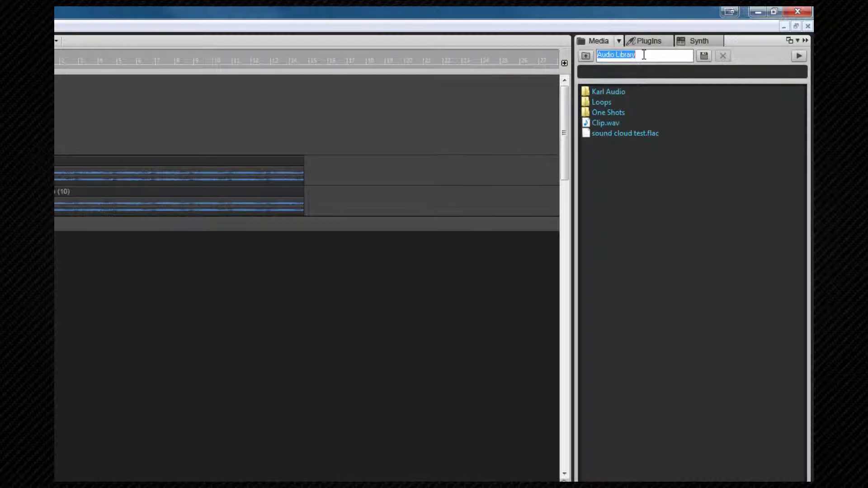
key(Return)
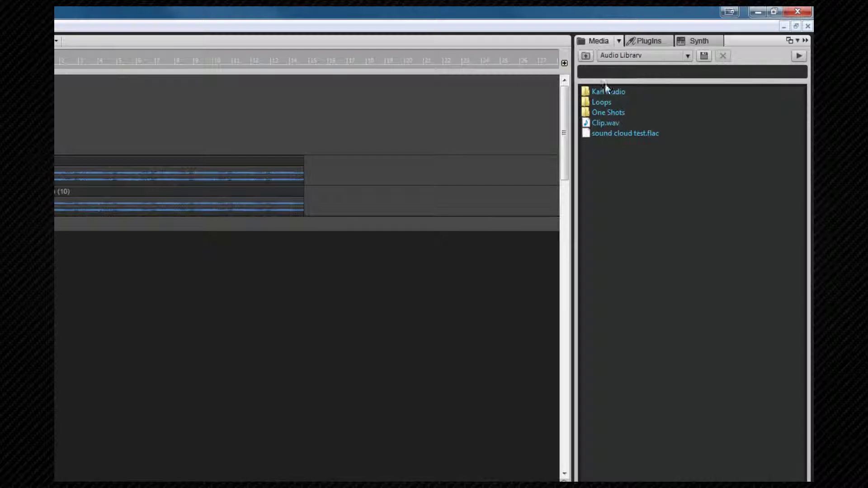
double_click(588, 95)
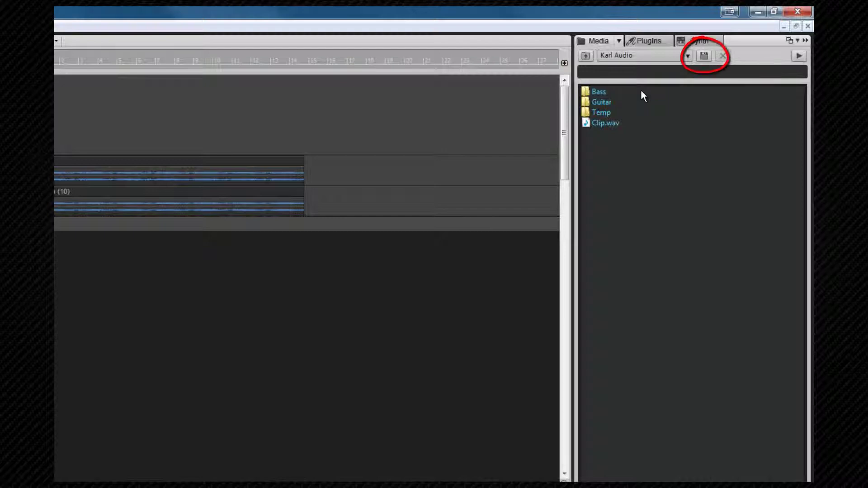
- Save Karl Audio as a content-location preset and switch to the Project Files location
click(704, 55)
click(687, 56)
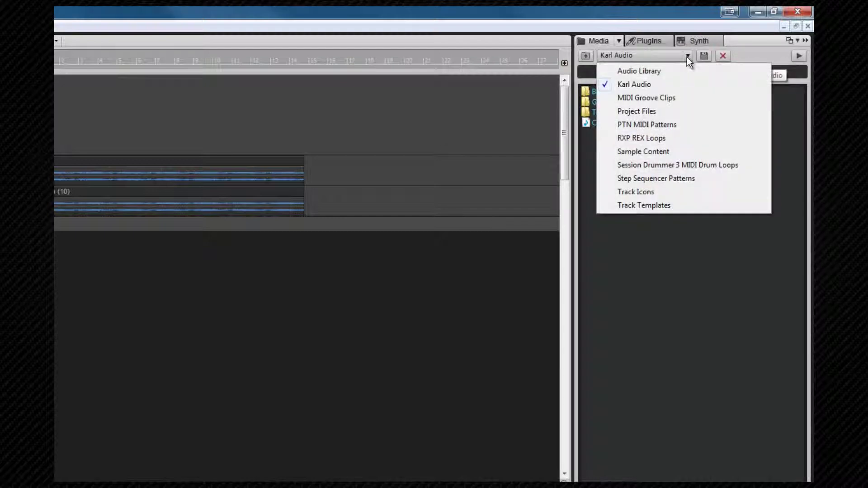
click(658, 112)
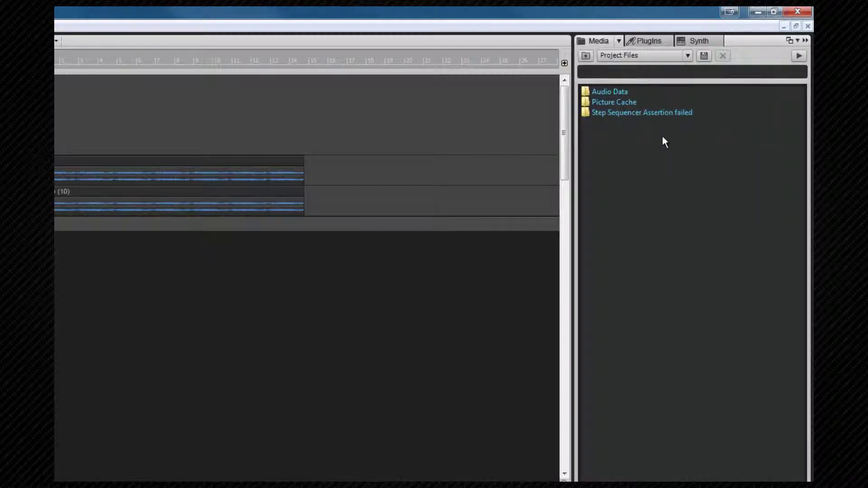
- Reselect the Karl Audio preset and delete it, confirming with OK
click(686, 55)
click(652, 84)
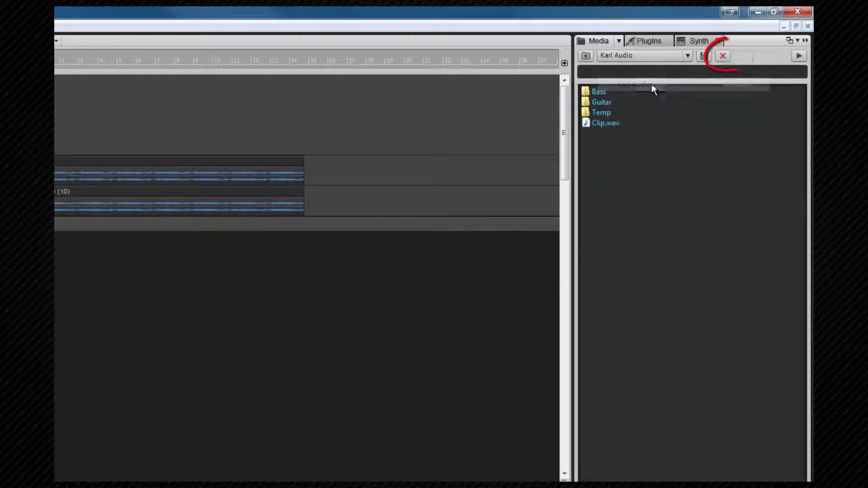
click(722, 56)
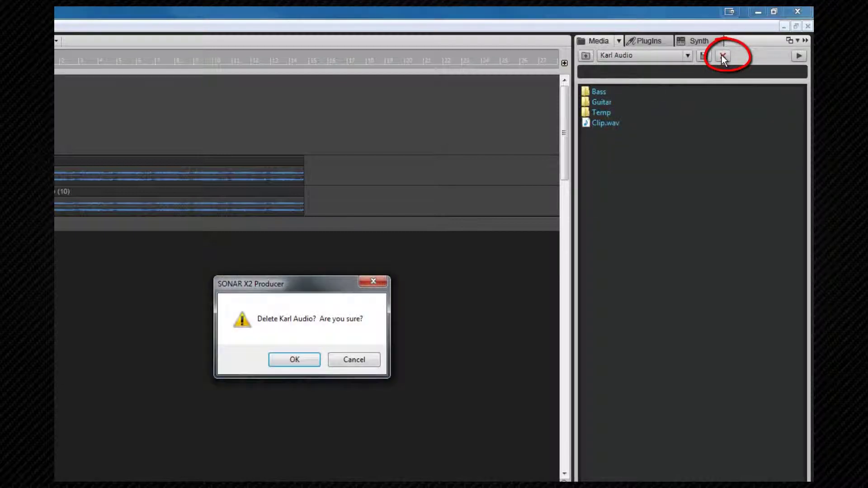
click(295, 360)
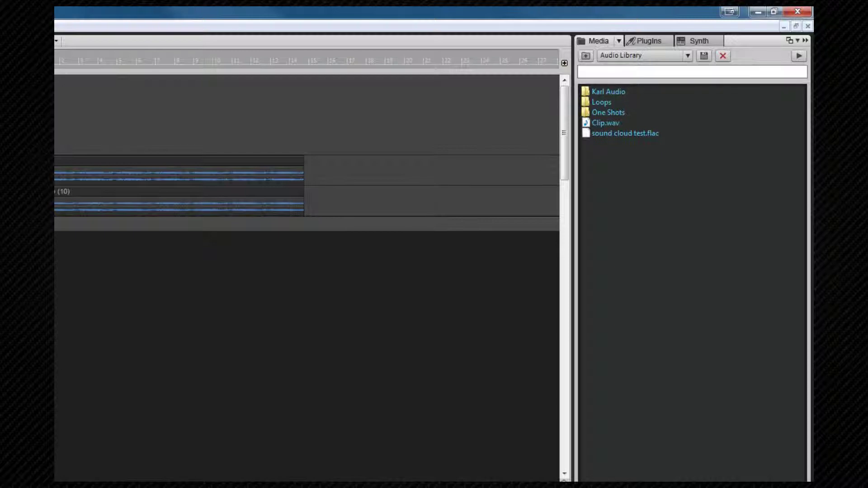
- Navigate Loops > Loopmasters > BREAKS DRUM N BASS > DEEKLINE AND ED SOLO to list its .rx2 loops
text(Bass)
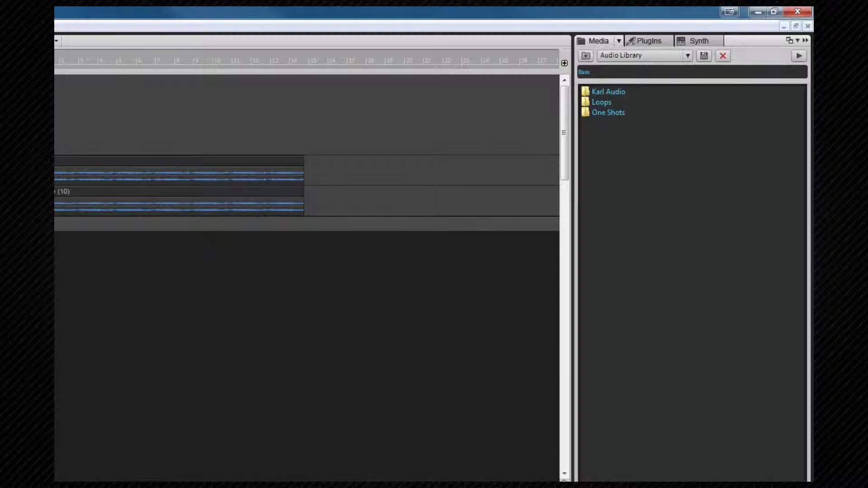
double_click(601, 103)
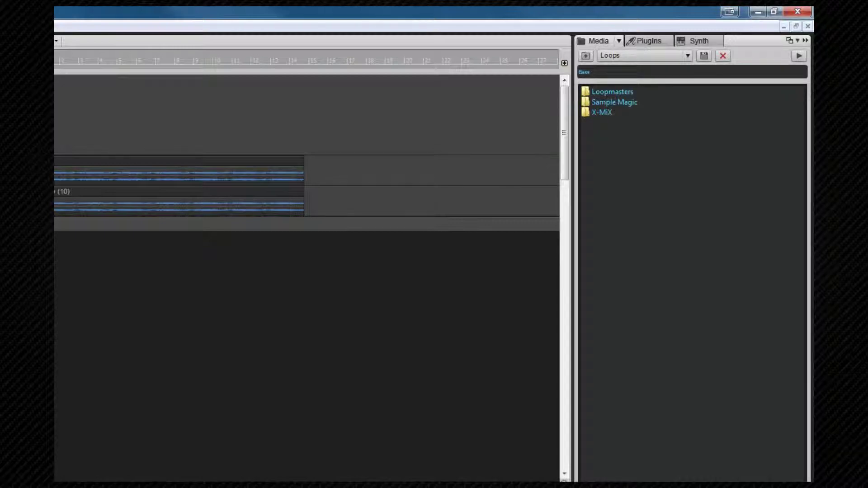
double_click(612, 92)
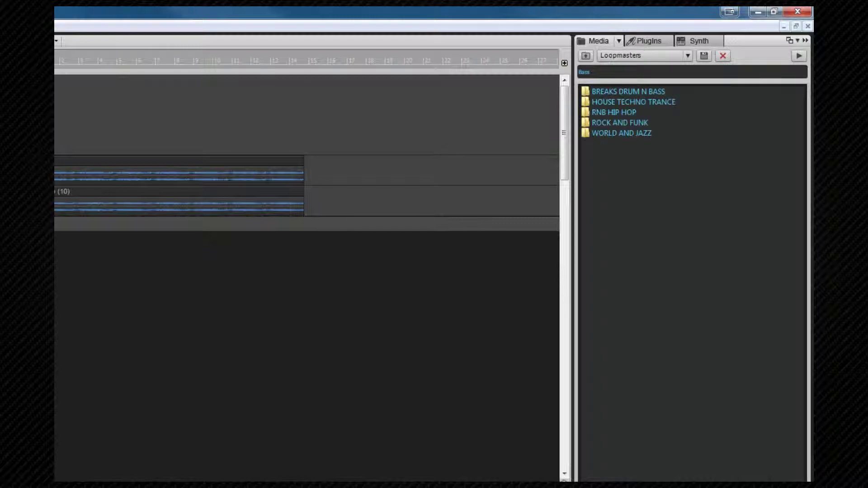
double_click(629, 91)
double_click(631, 102)
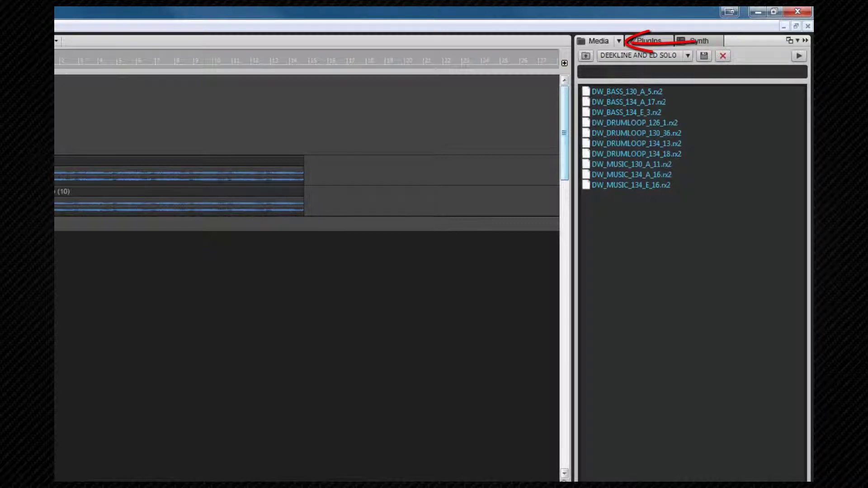
click(619, 42)
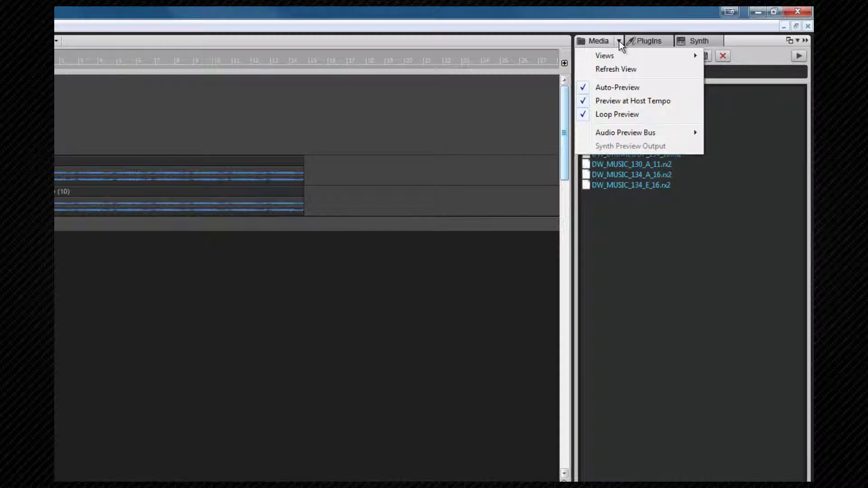
click(619, 41)
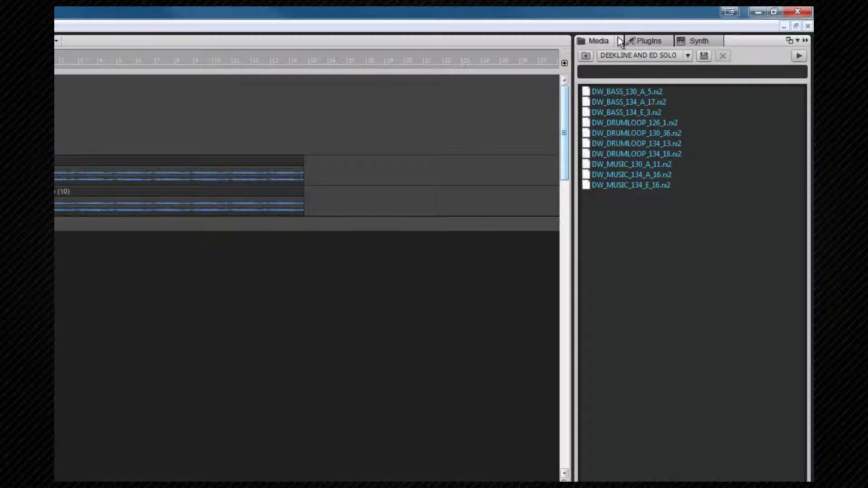
click(620, 40)
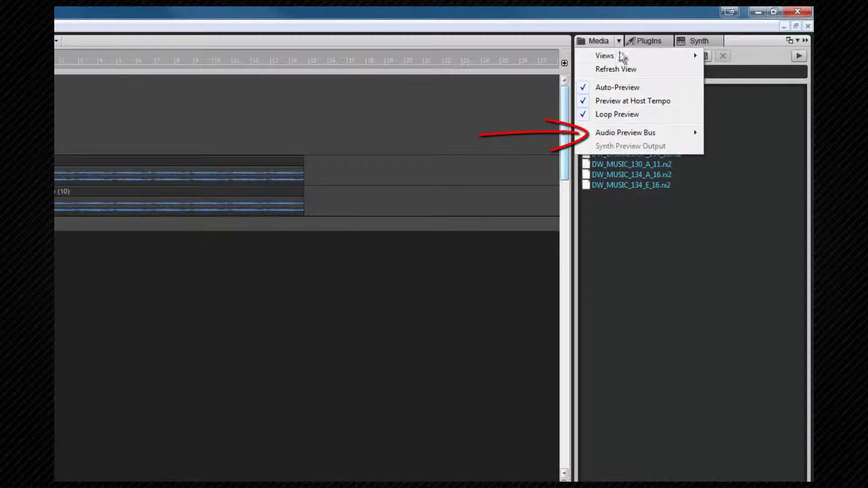
mouse_move(624, 132)
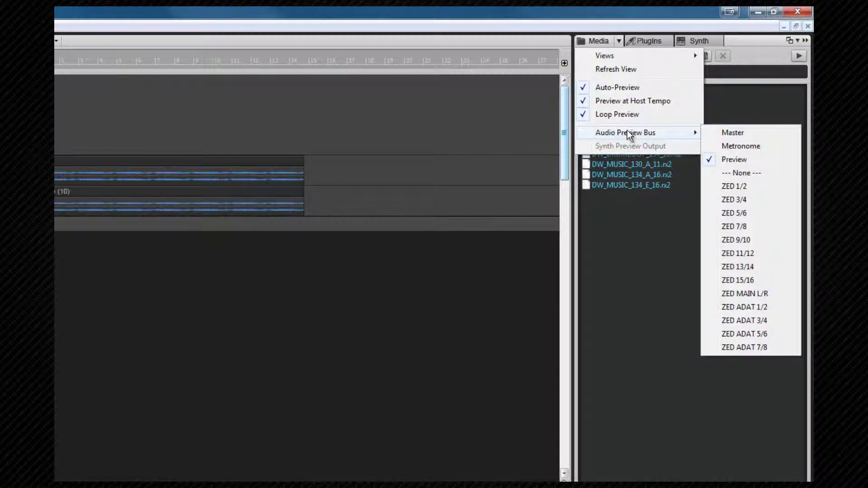
click(747, 48)
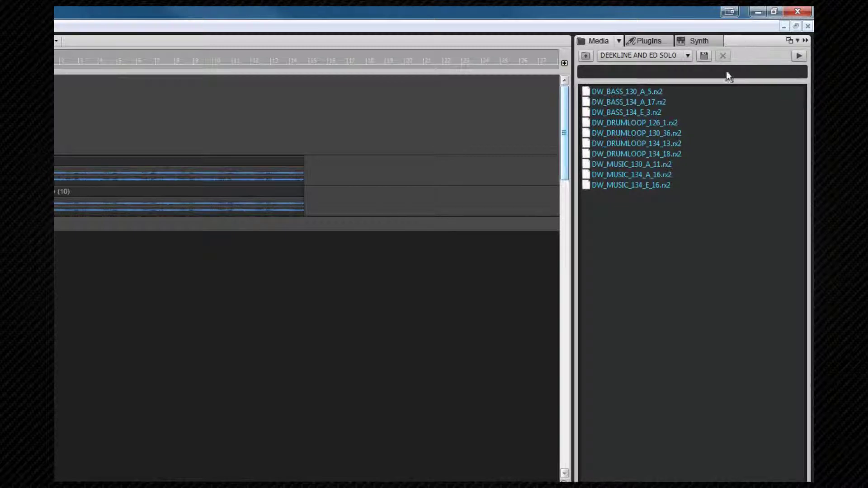
- Preview the DW_BASS_130_A_5.rx2 and DW_DRUMLOOP_126_1.rx2 loops with Auto-Preview
click(593, 93)
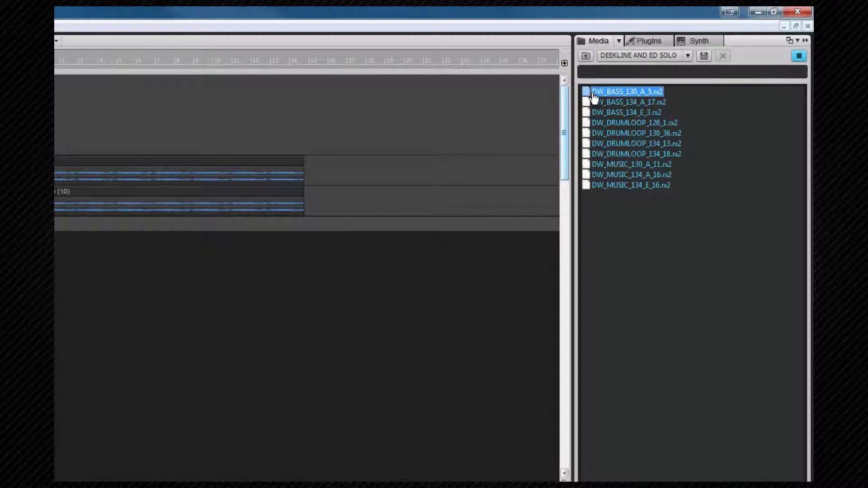
click(598, 123)
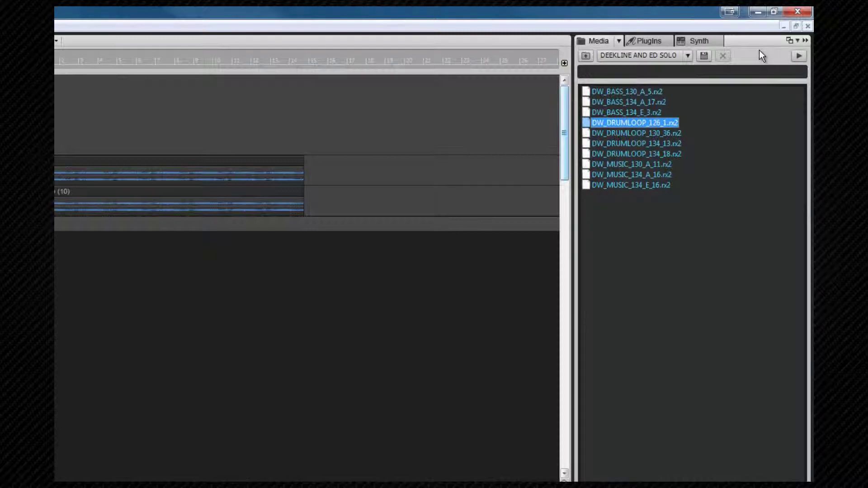
- Return to Audio Library, open Karl Audio > Guitar, and drag the top clip in as Clip.wav
click(584, 56)
click(584, 56)
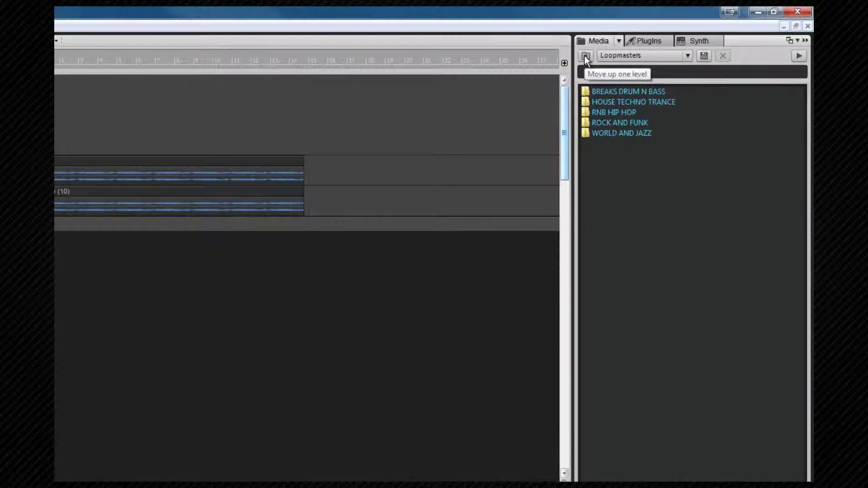
click(584, 56)
click(584, 56)
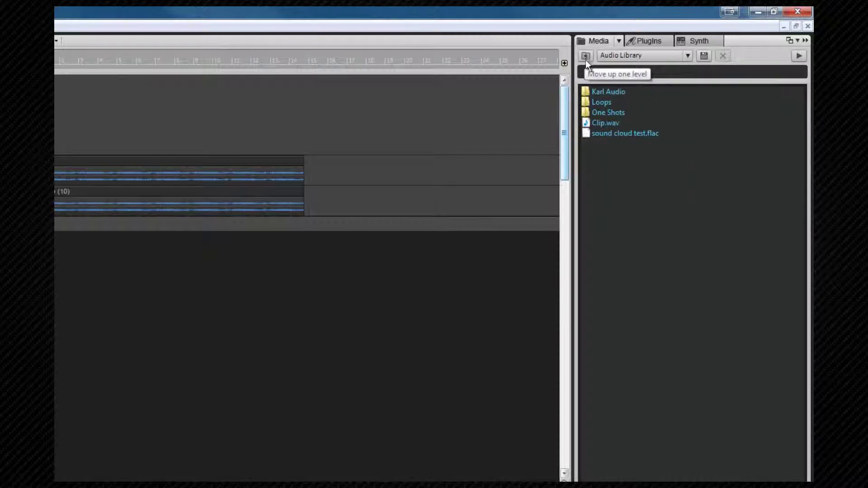
double_click(587, 94)
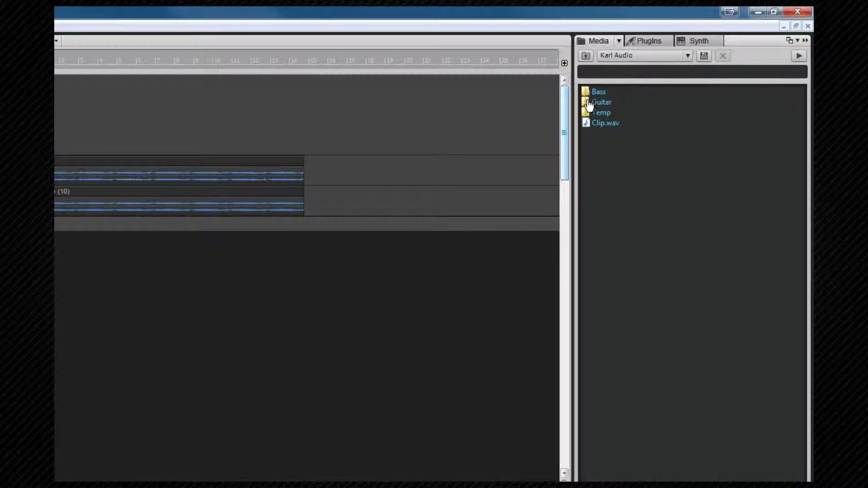
double_click(587, 101)
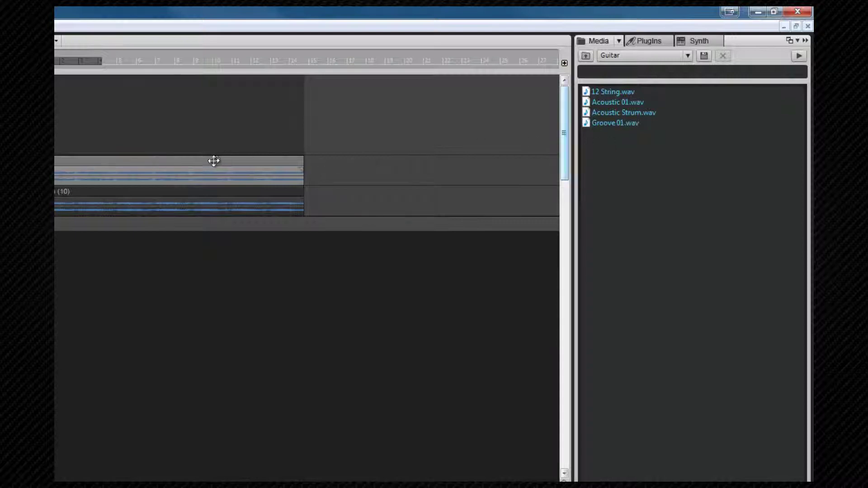
drag(204, 164, 623, 136)
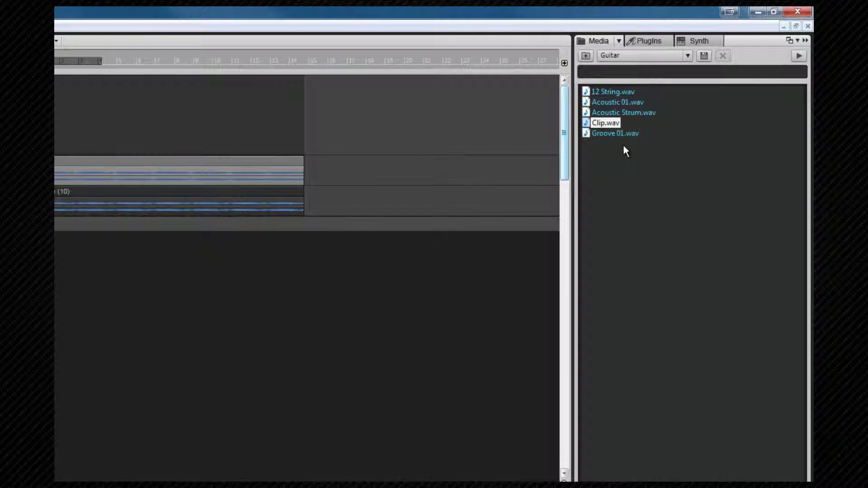
- List Audio FX plug-ins, expand FX Chain to show Crazy Mod and Gated Reverb, and view the layout dropdown
click(653, 40)
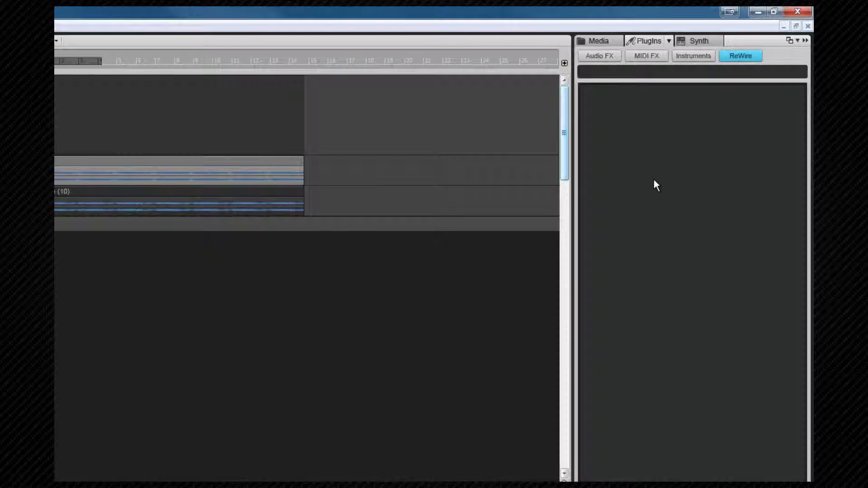
click(607, 54)
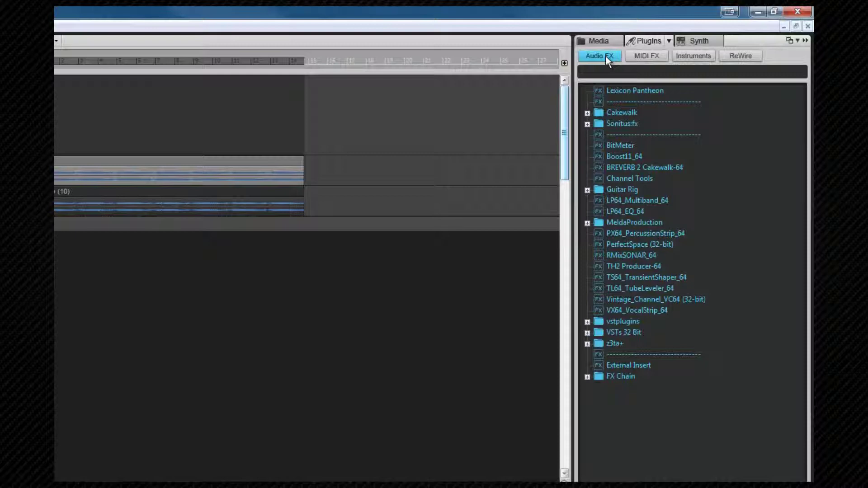
click(588, 376)
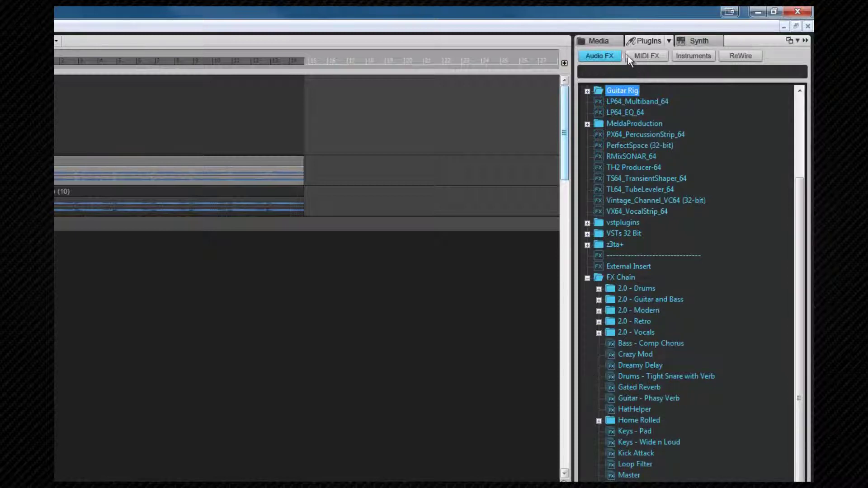
click(666, 41)
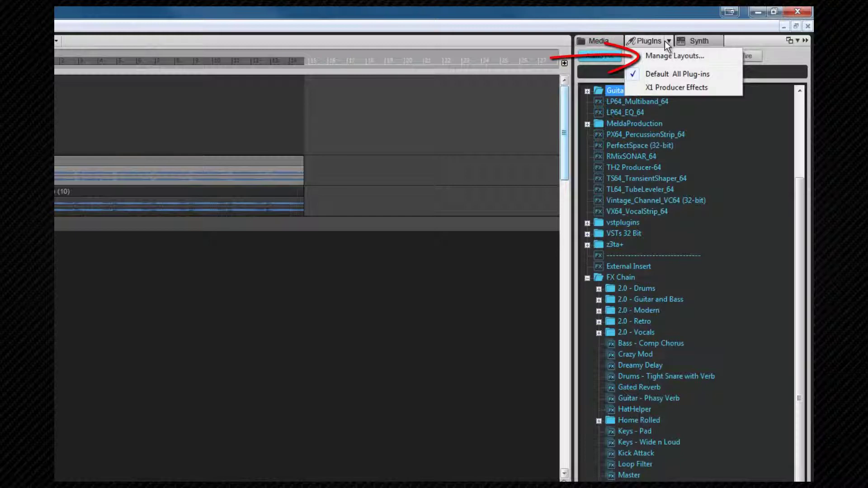
- Filter the Audio FX list by 'comp', then delete the filter text to restore the full list
click(667, 41)
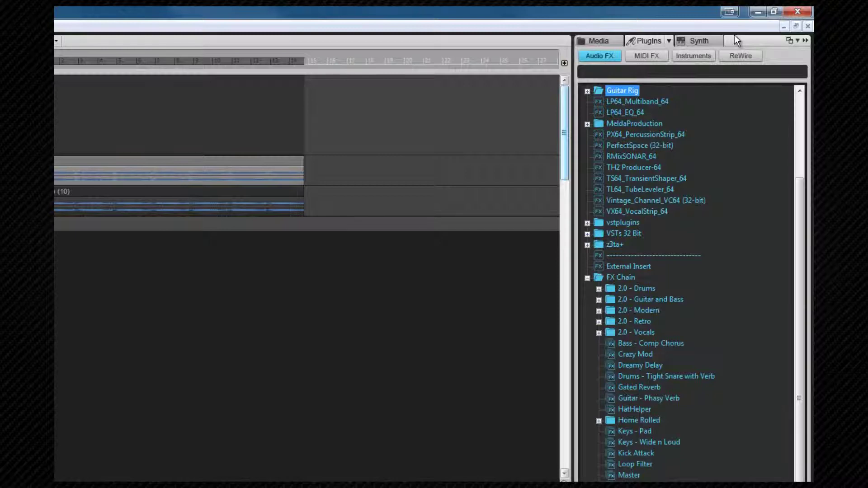
click(632, 71)
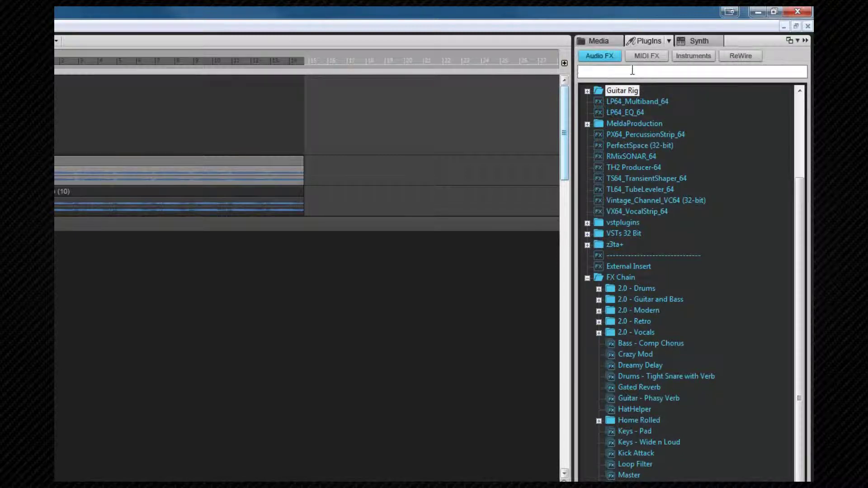
text(comp)
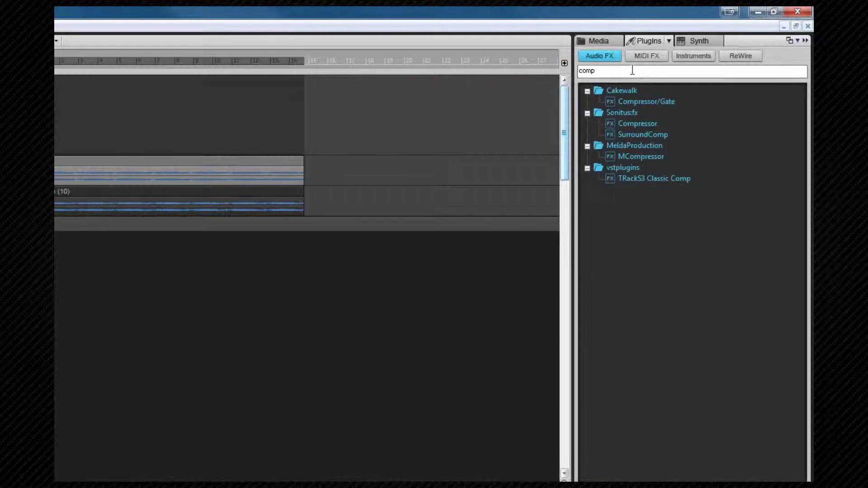
key(Return)
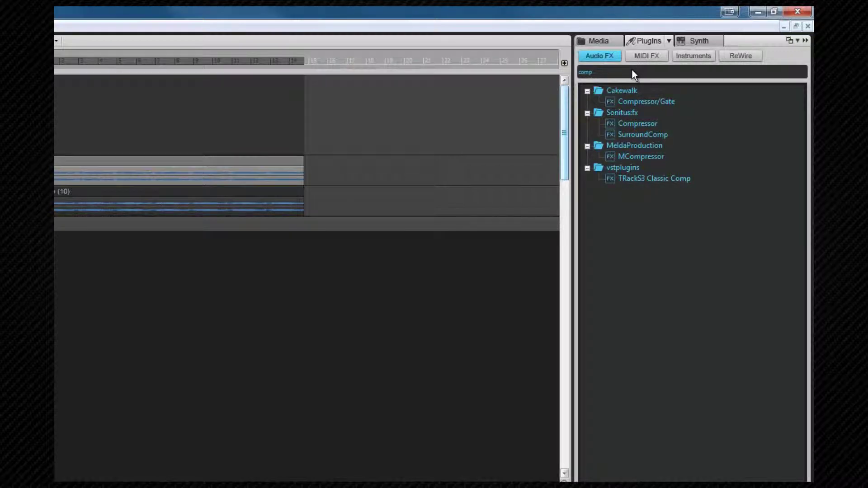
click(625, 72)
key(BackSpace)
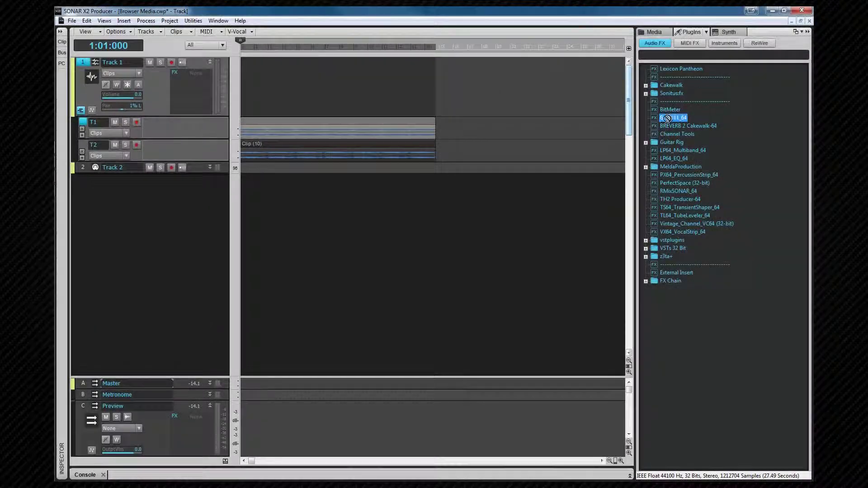
- Put Boost11_64 in Track 1's FX bin and VX64_VocalStrip_64 on the T1 clip, closing both plugin windows
drag(624, 157, 281, 102)
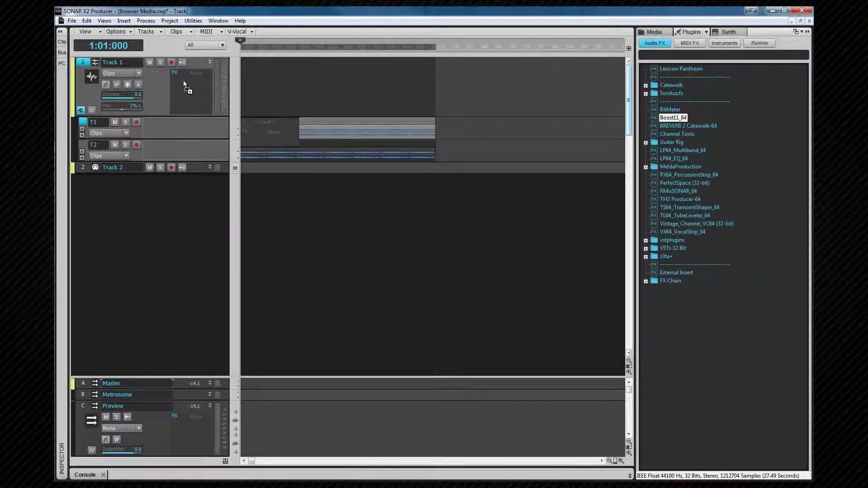
drag(187, 89, 186, 89)
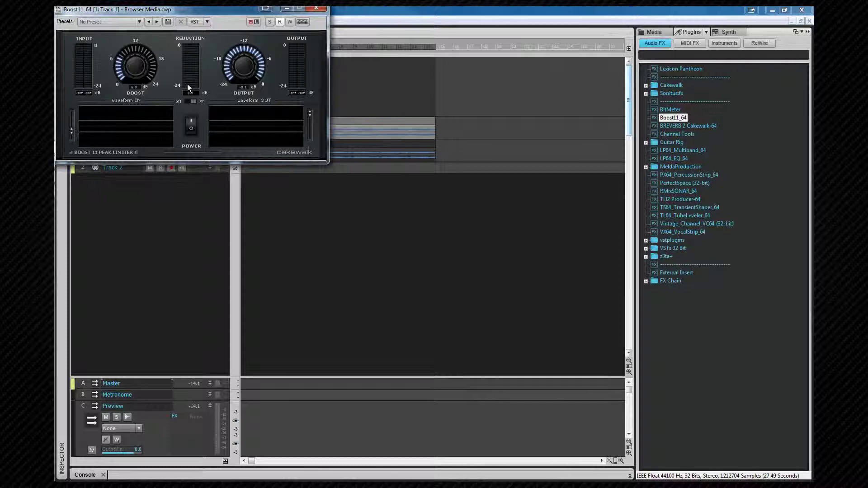
click(317, 8)
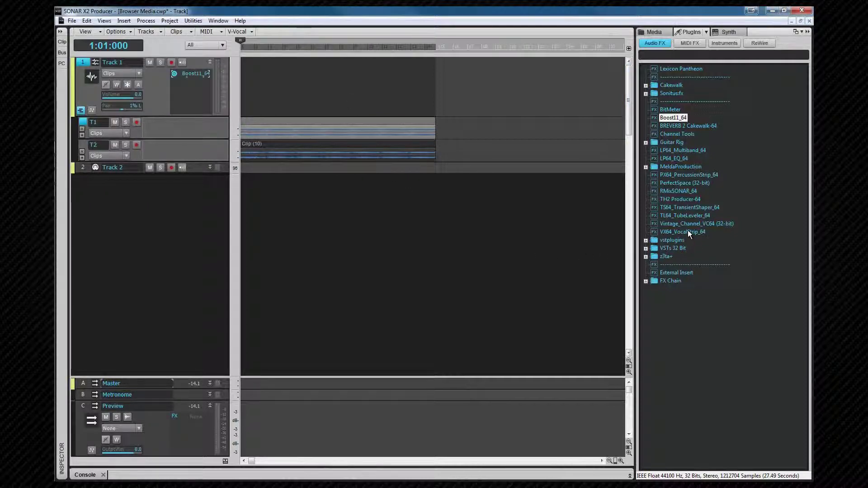
drag(688, 229, 308, 125)
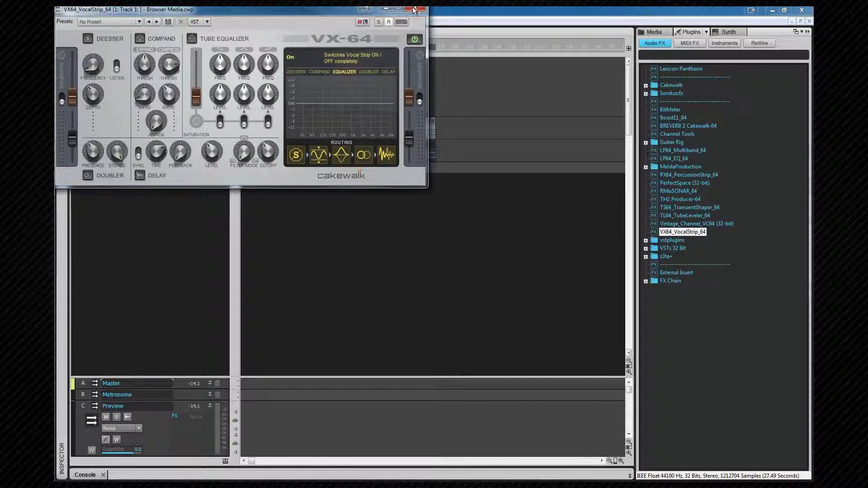
click(415, 9)
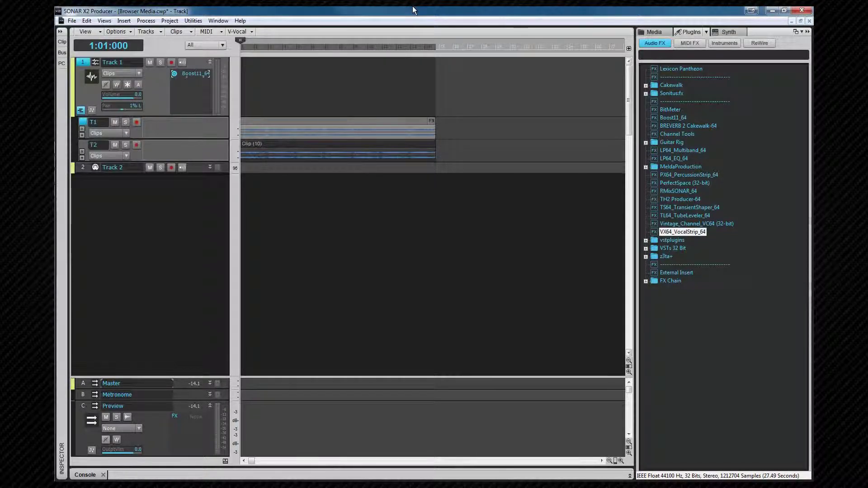
- Drop Velocity from the MIDI FX list onto Track 2, then expand Track 2 to reveal it
click(693, 43)
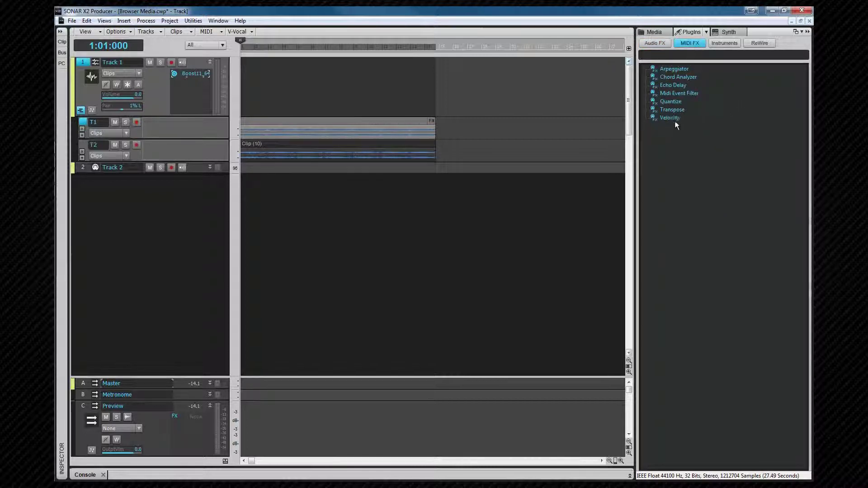
drag(671, 118, 372, 172)
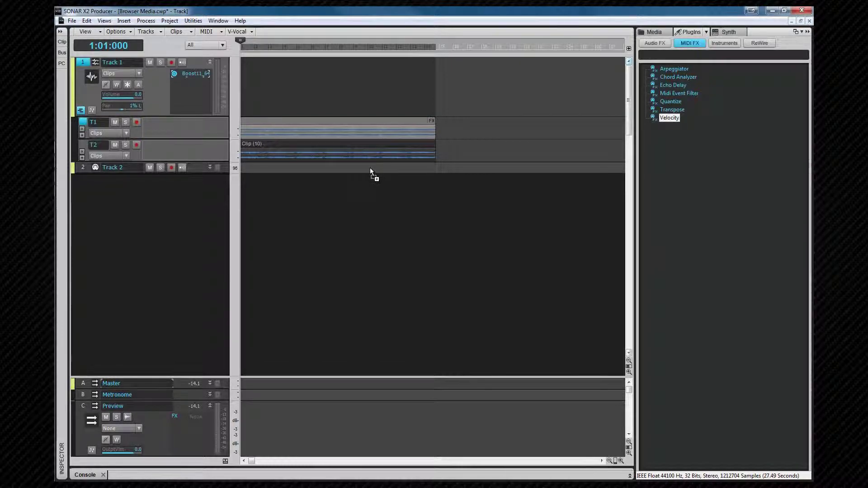
drag(370, 169, 370, 167)
click(210, 167)
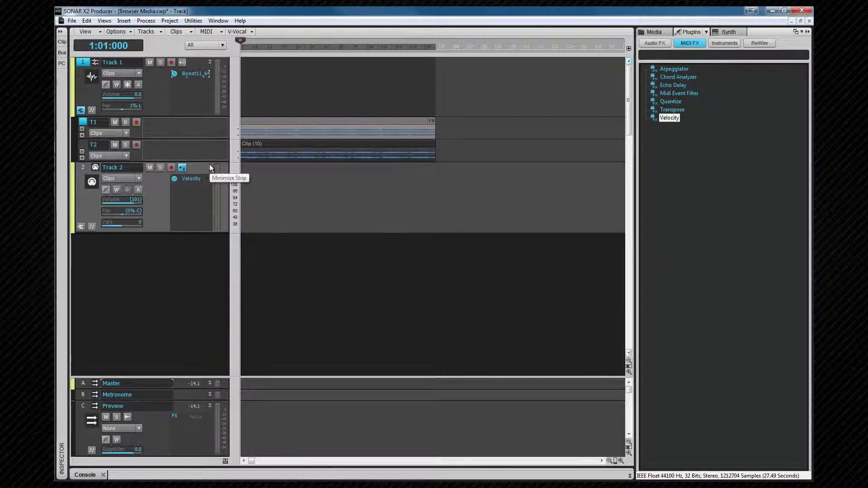
- Insert Cakewalk TTS-1 from the Instruments list as Track 3, then close Track 1's Rapture64LE window
click(724, 43)
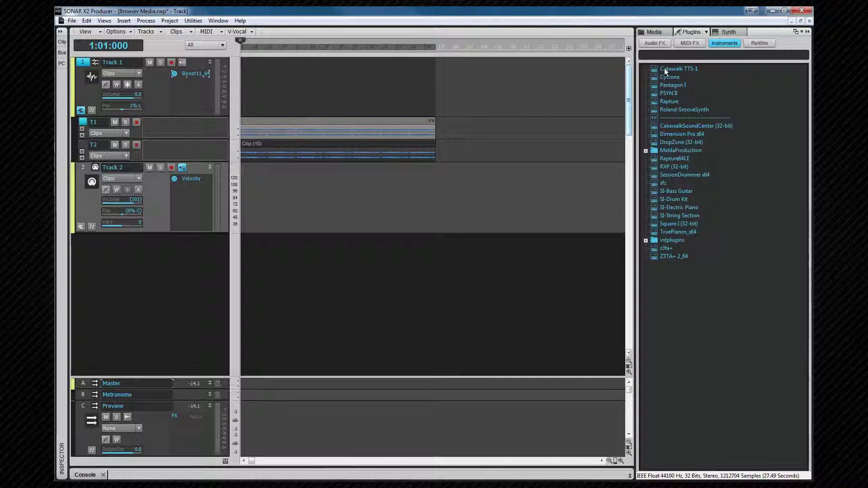
mouse_move(664, 68)
mouse_down()
mouse_move(514, 120)
mouse_move(314, 268)
mouse_up()
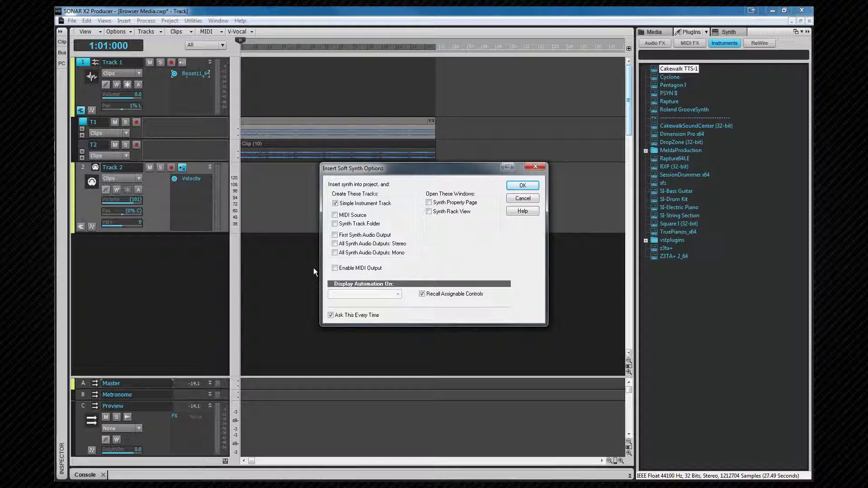
click(522, 186)
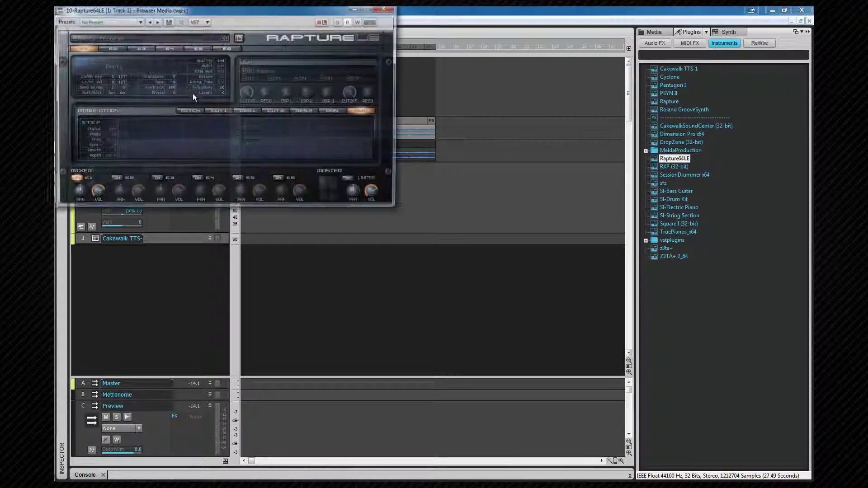
click(388, 10)
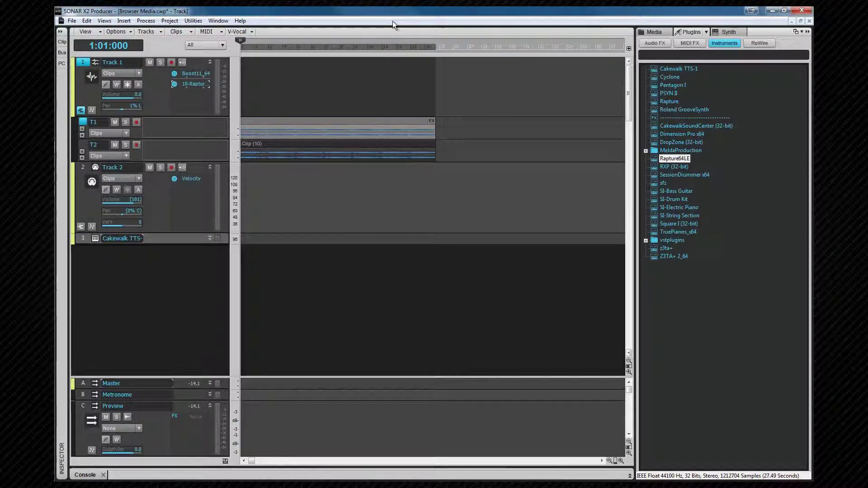
- Look at the ReWire devices list, then show the Synth Rack with Cakewalk TTS-1 1 and Rapture64LE 1
click(758, 43)
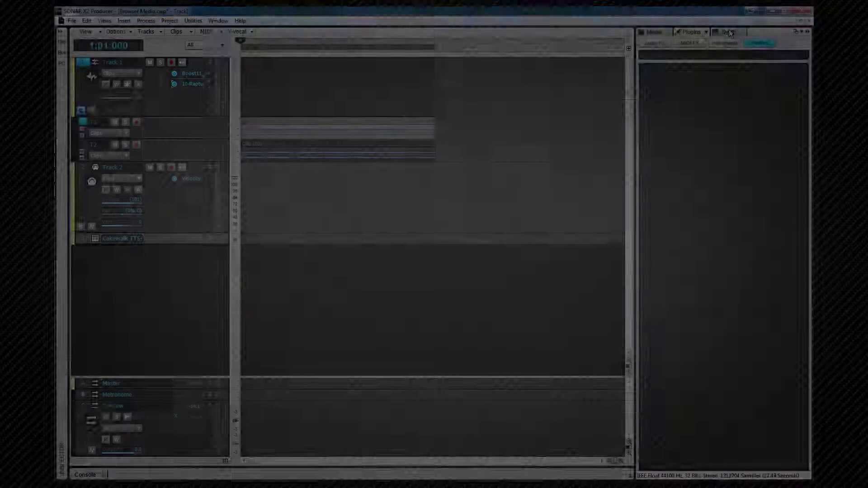
click(728, 30)
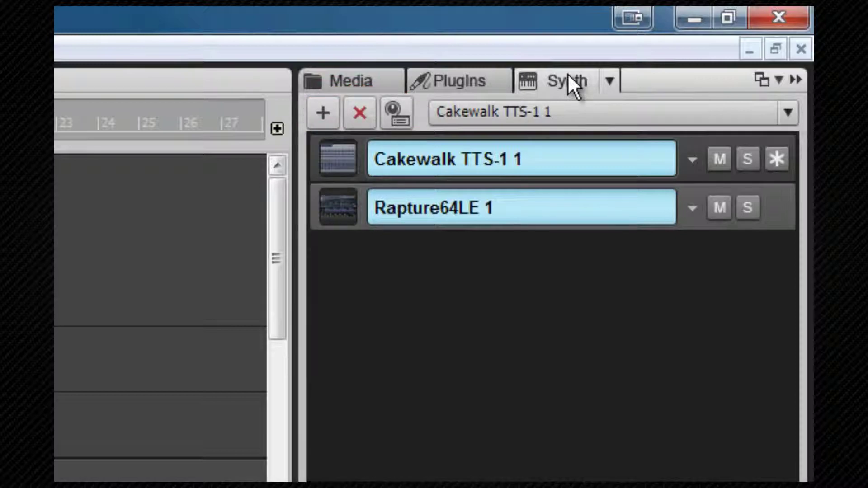
click(608, 80)
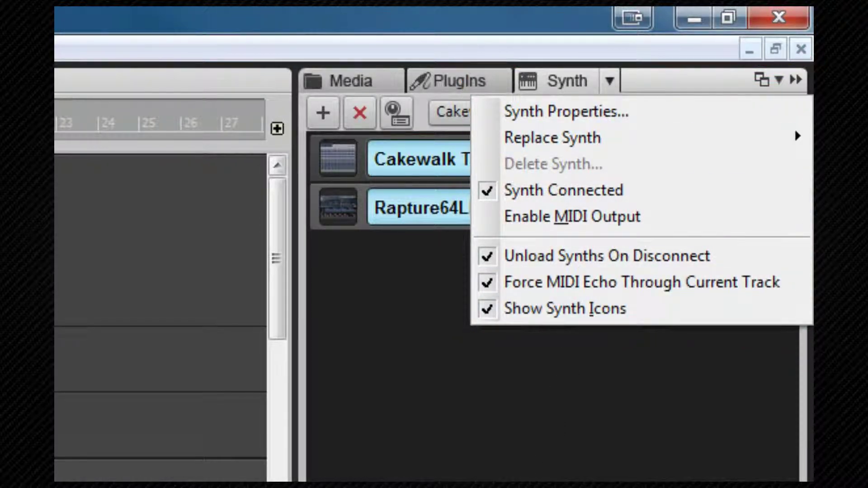
key(Escape)
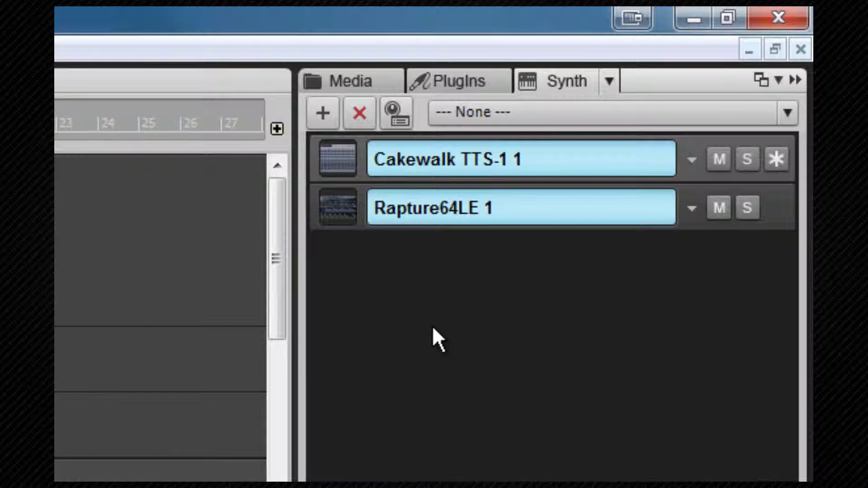
- Turn on Synth Preview Output in the Media browser, then audition Amb1_drm.mid and stop the preview
click(387, 82)
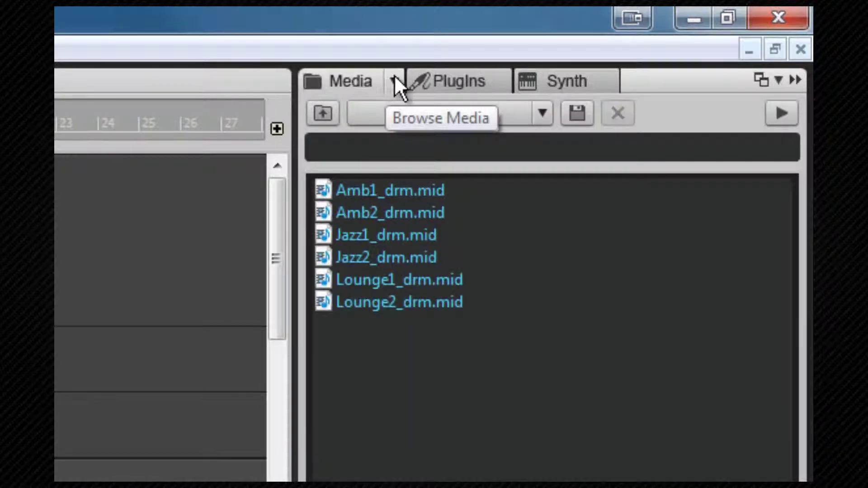
click(394, 80)
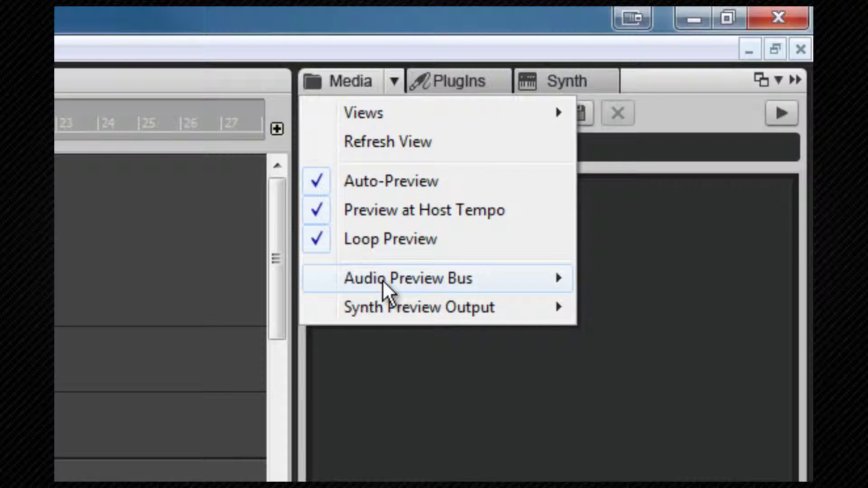
mouse_move(388, 308)
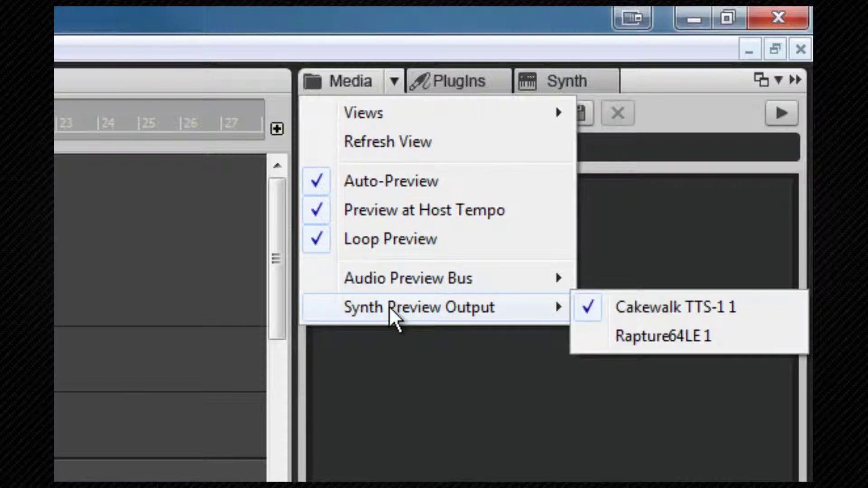
click(394, 372)
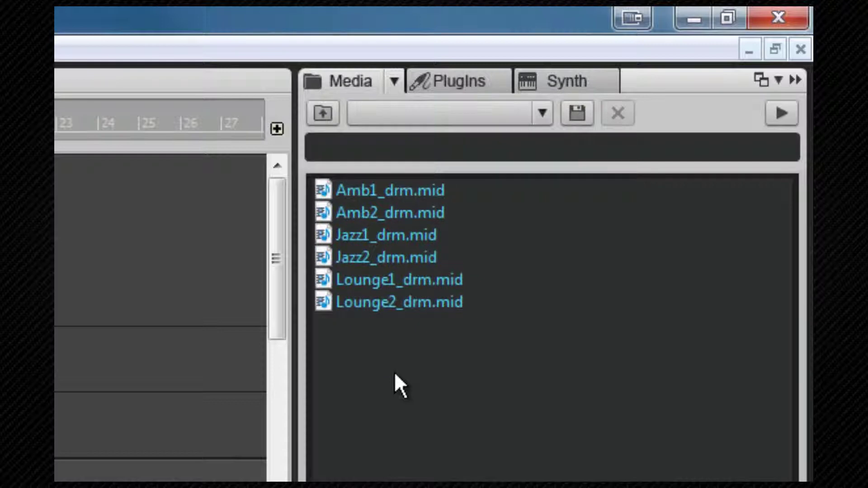
click(360, 195)
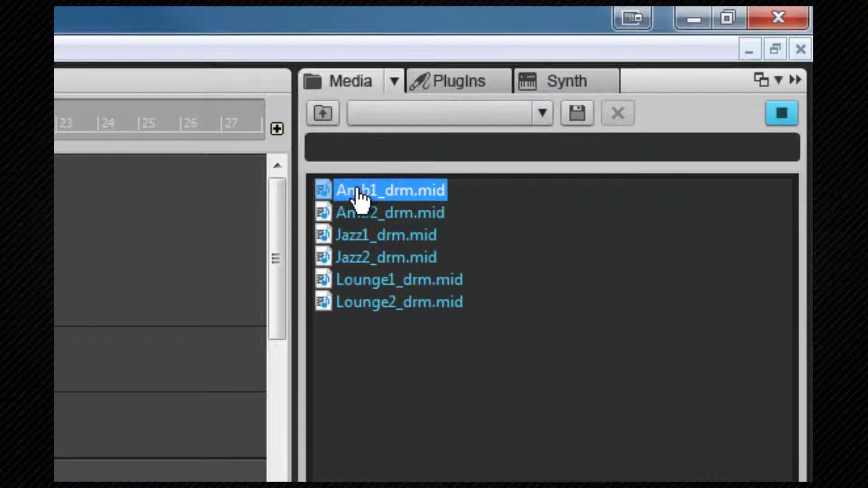
click(783, 112)
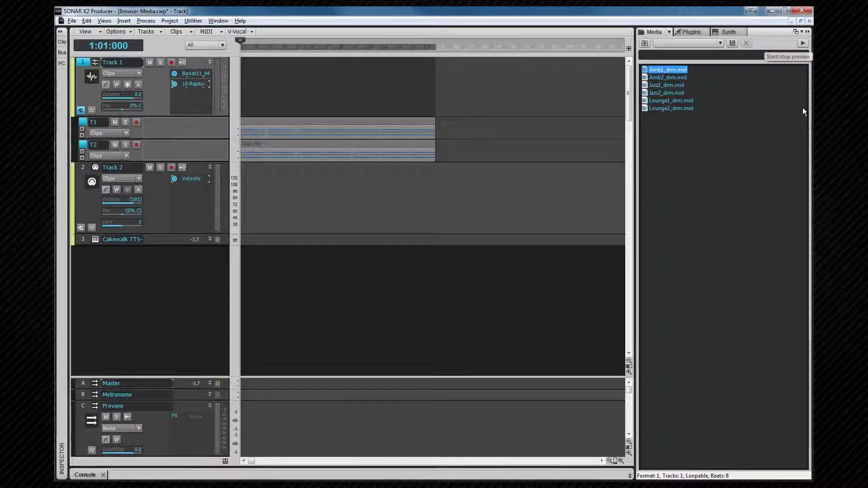